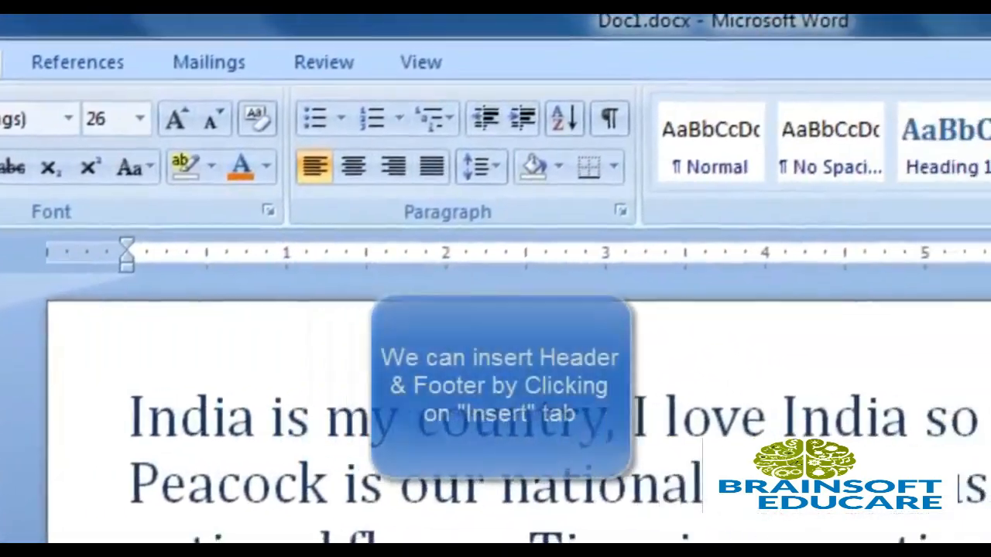
Insert a header in the built-in Blank style.
{"action": "left_click", "coordinate": [2, 62]}
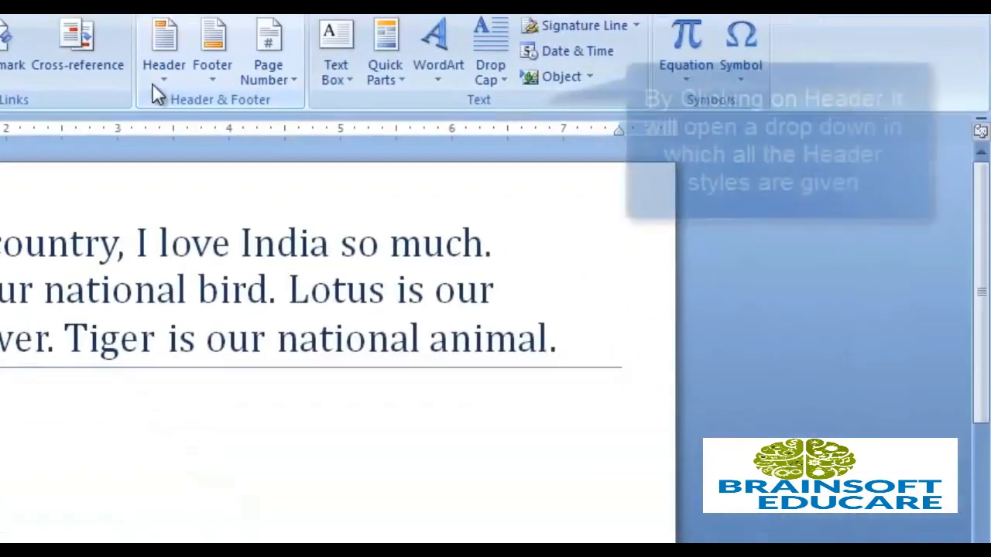
{"action": "left_click", "coordinate": [428, 172]}
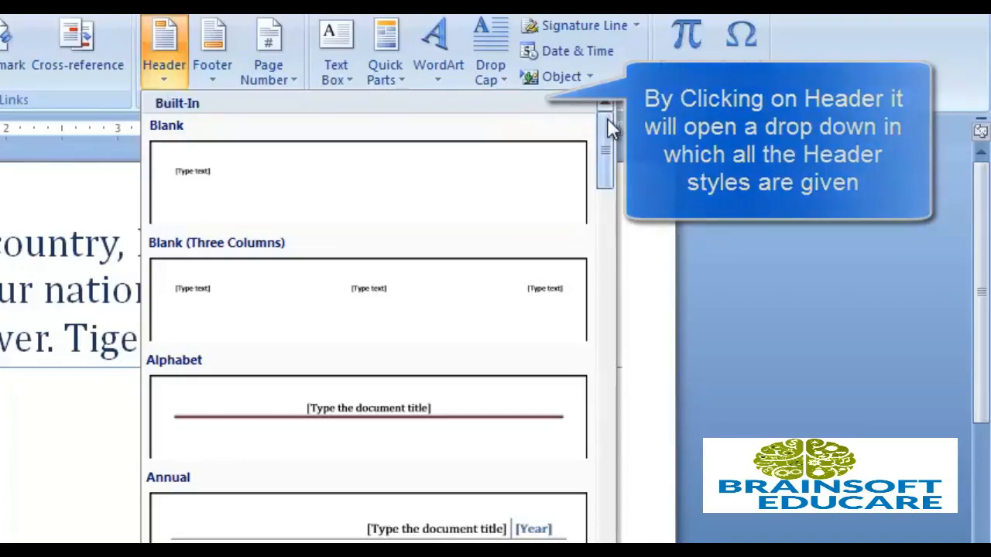
{"action": "left_click_drag", "start_coordinate": [607, 118], "coordinate": [615, 542]}
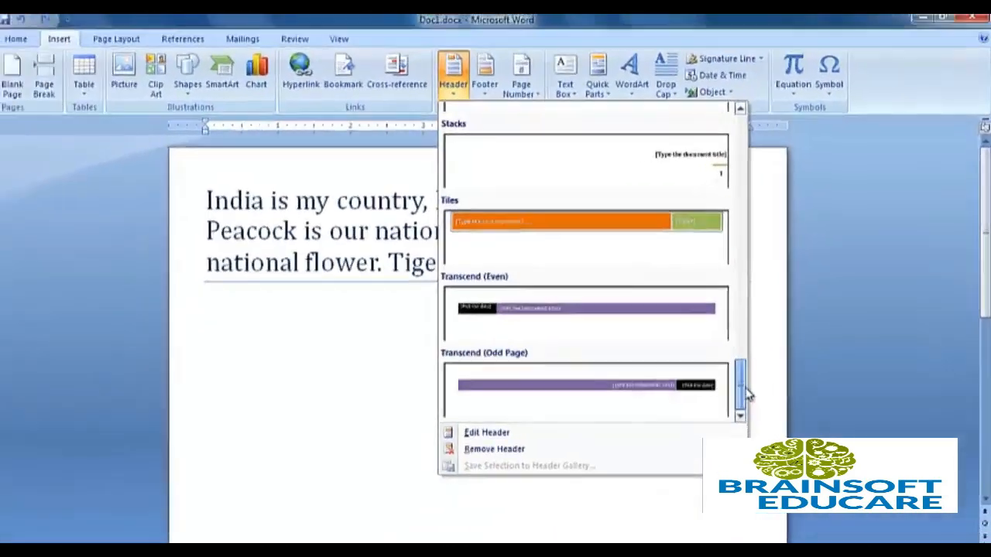
{"action": "left_click_drag", "start_coordinate": [745, 399], "coordinate": [747, 118]}
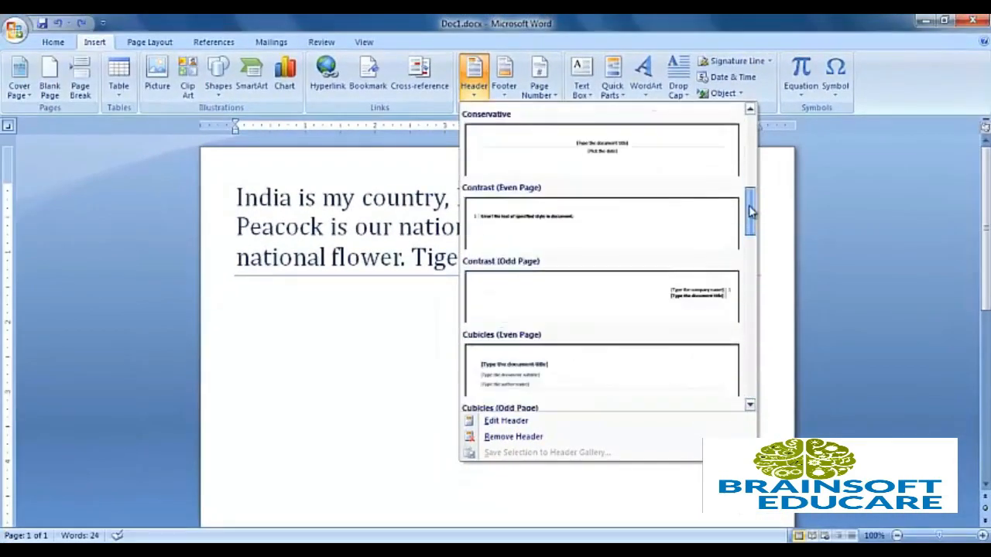
{"action": "left_click", "coordinate": [608, 158]}
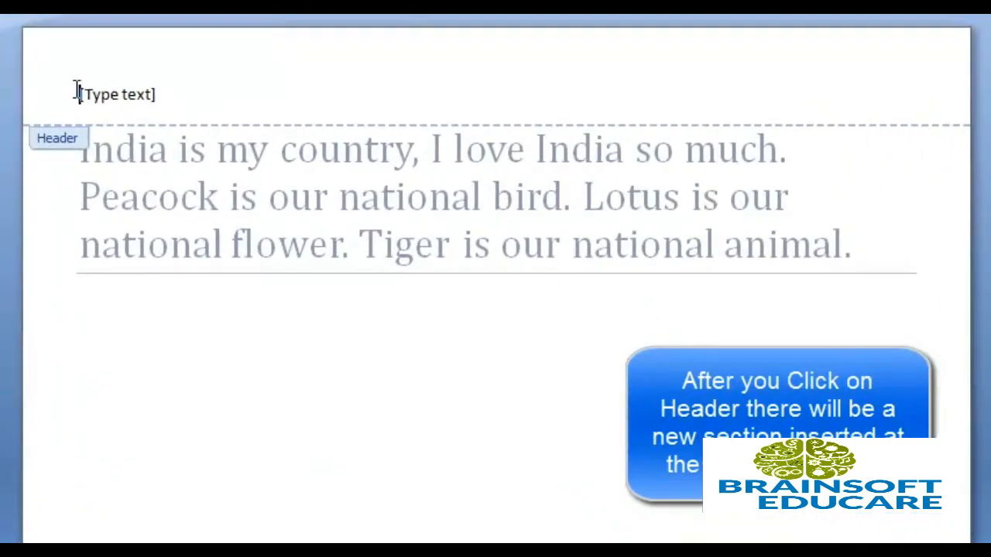
Replace the header's placeholder text with "My Country" and close header editing.
{"action": "left_click", "coordinate": [284, 189]}
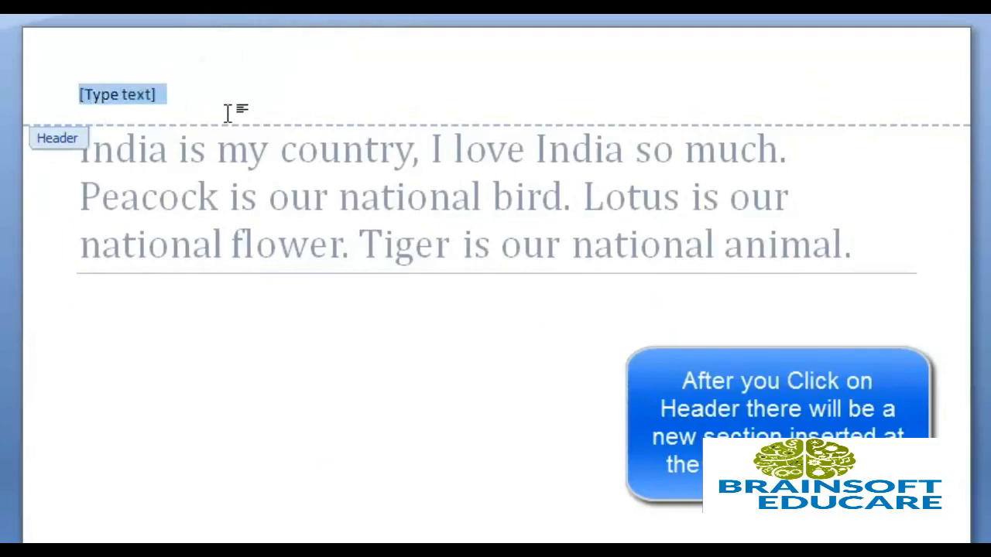
{"action": "type", "text": "My Cou"}
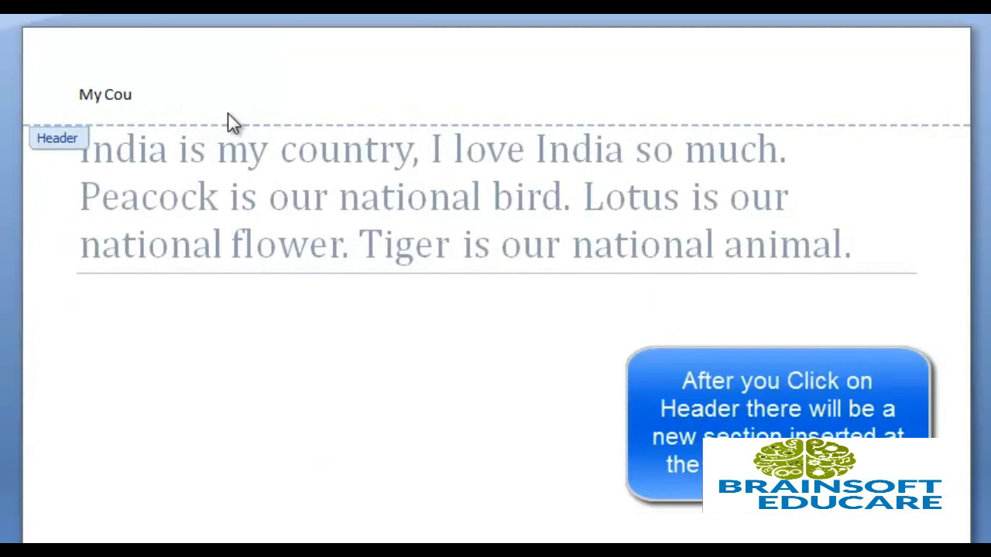
{"action": "type", "text": "ntry"}
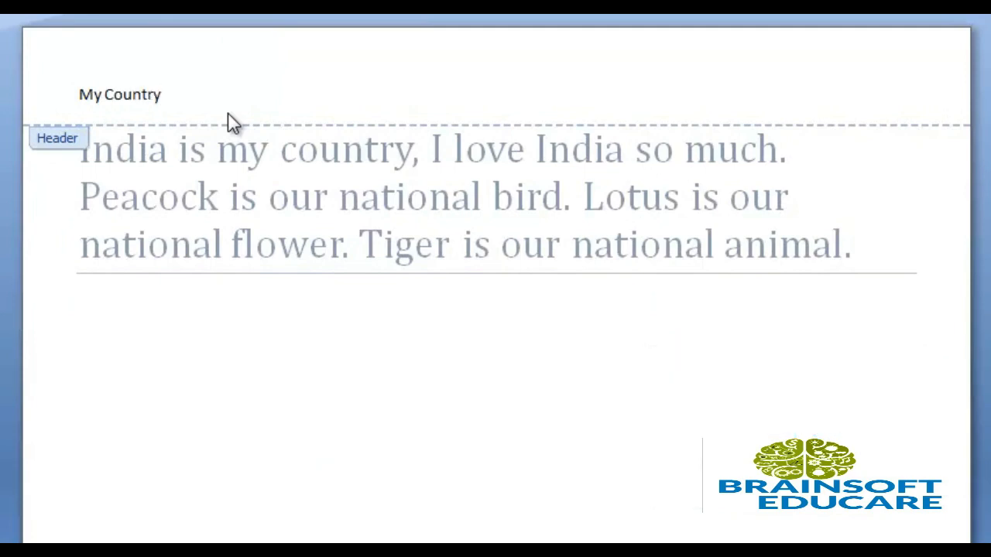
{"action": "key", "text": "Return"}
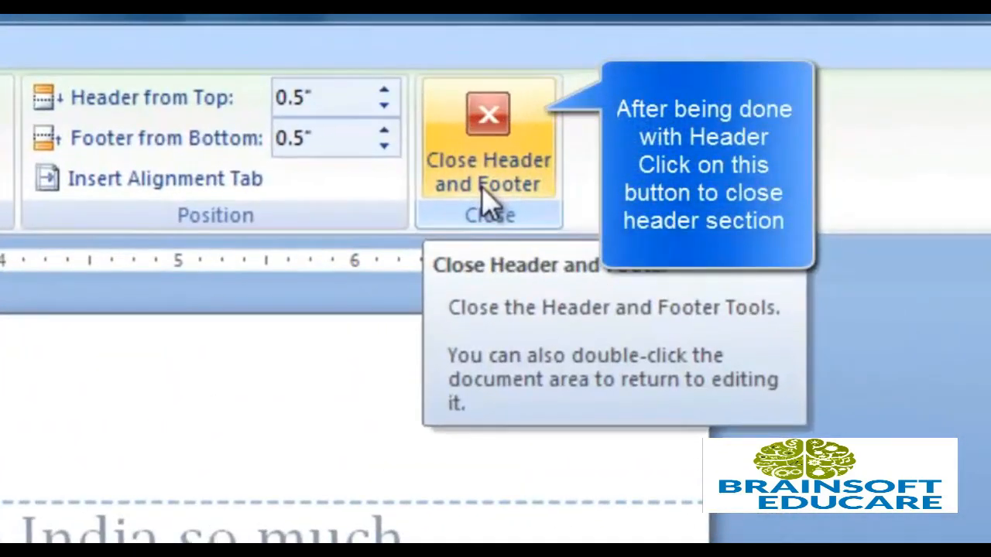
{"action": "left_click", "coordinate": [581, 136]}
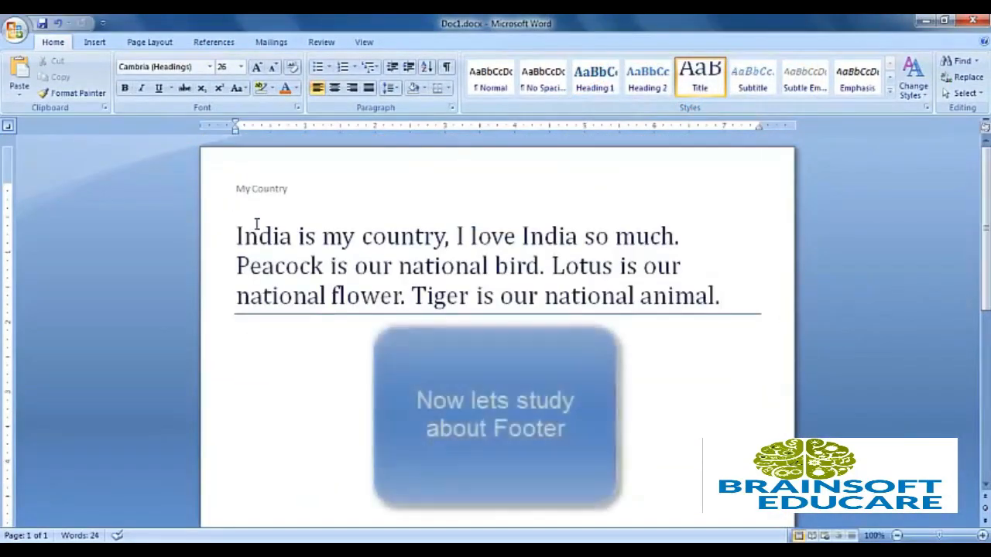
Insert a footer in the built-in Blank style.
{"action": "left_click", "coordinate": [88, 47]}
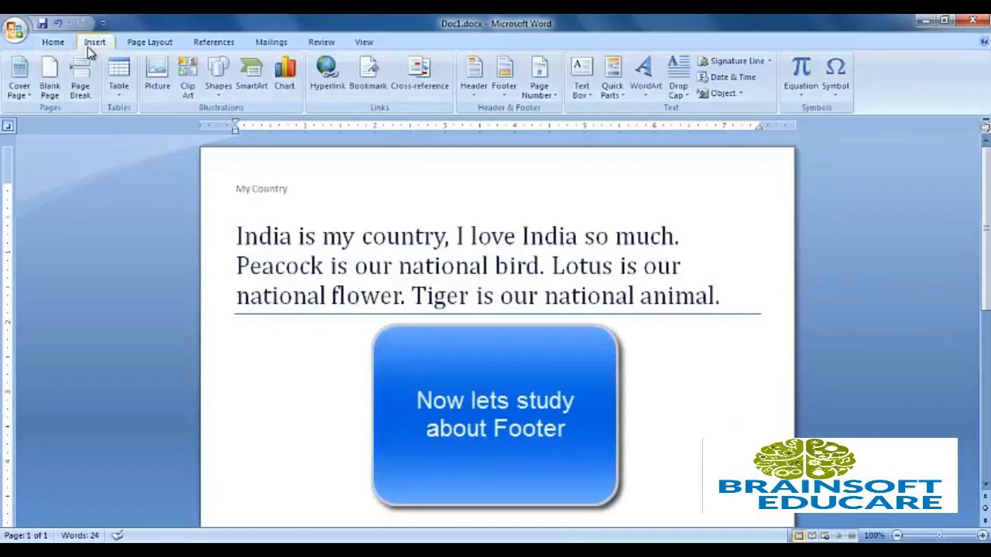
{"action": "left_click", "coordinate": [508, 91]}
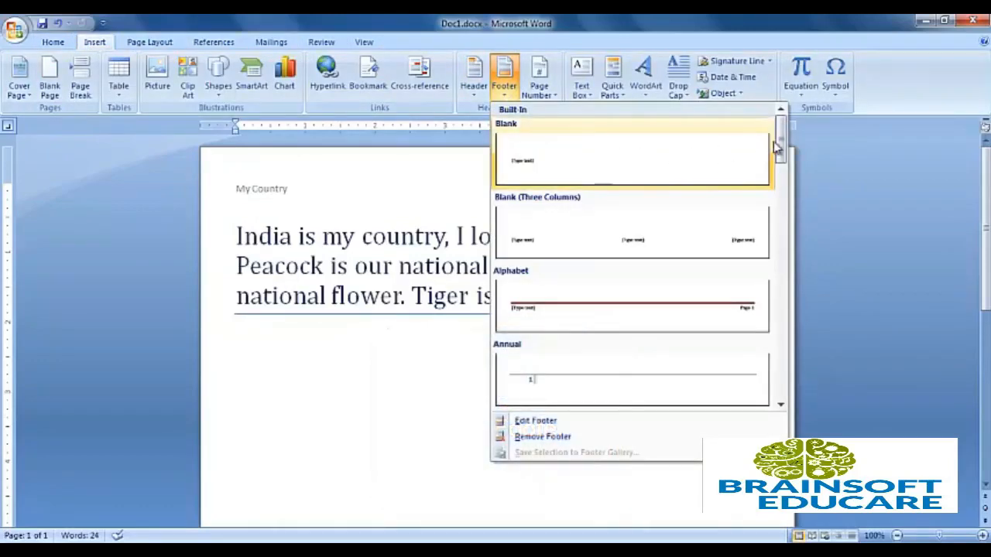
{"action": "left_click_drag", "start_coordinate": [780, 132], "coordinate": [786, 308]}
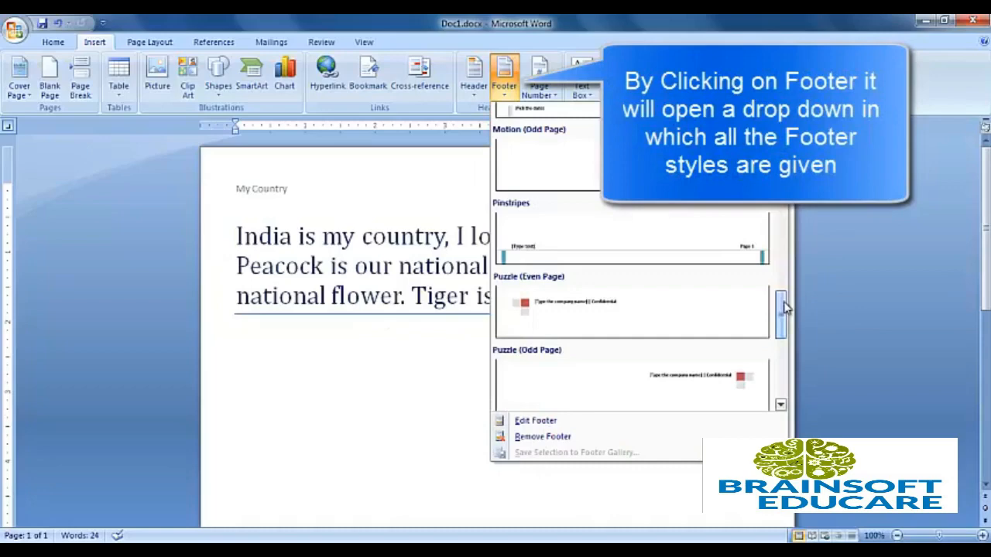
{"action": "left_click_drag", "start_coordinate": [784, 308], "coordinate": [780, 374]}
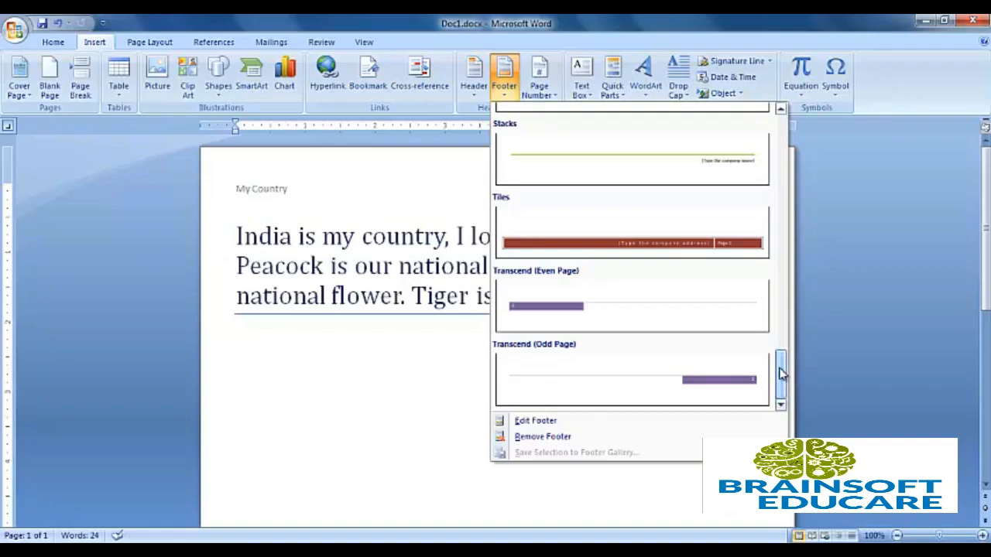
{"action": "left_click_drag", "start_coordinate": [780, 374], "coordinate": [783, 122]}
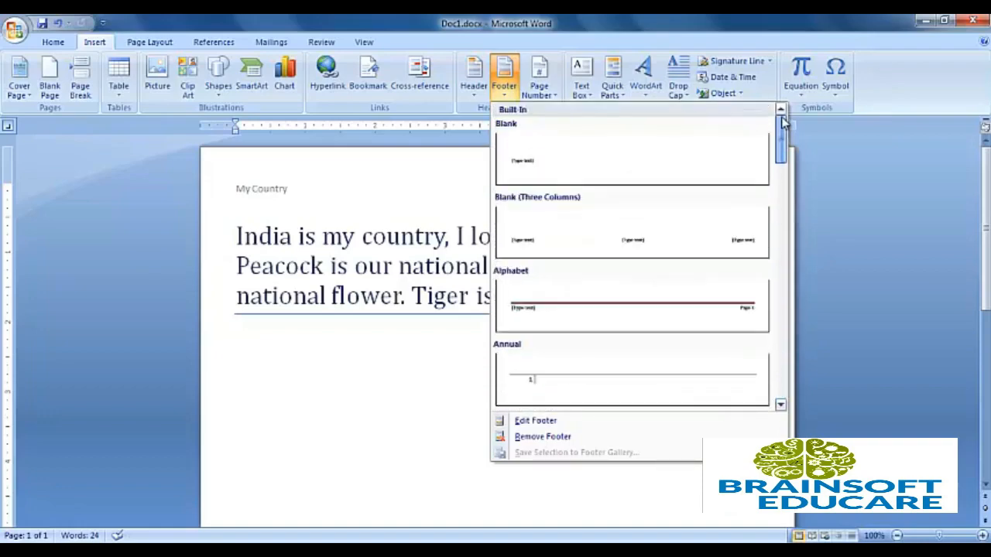
{"action": "left_click", "coordinate": [747, 156]}
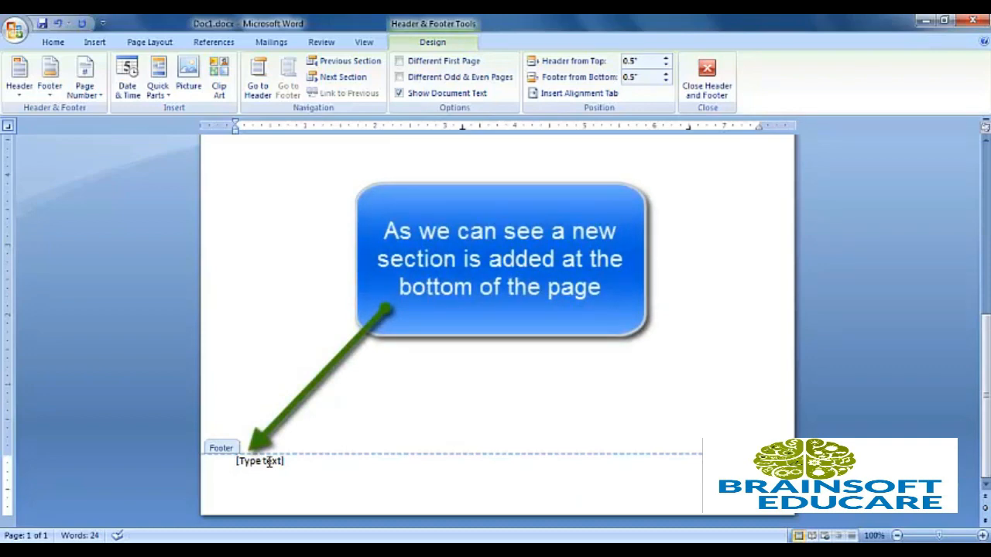
Replace the footer's placeholder text with "My Country", close footer editing and review the header and footer on the page.
{"action": "left_click", "coordinate": [234, 462]}
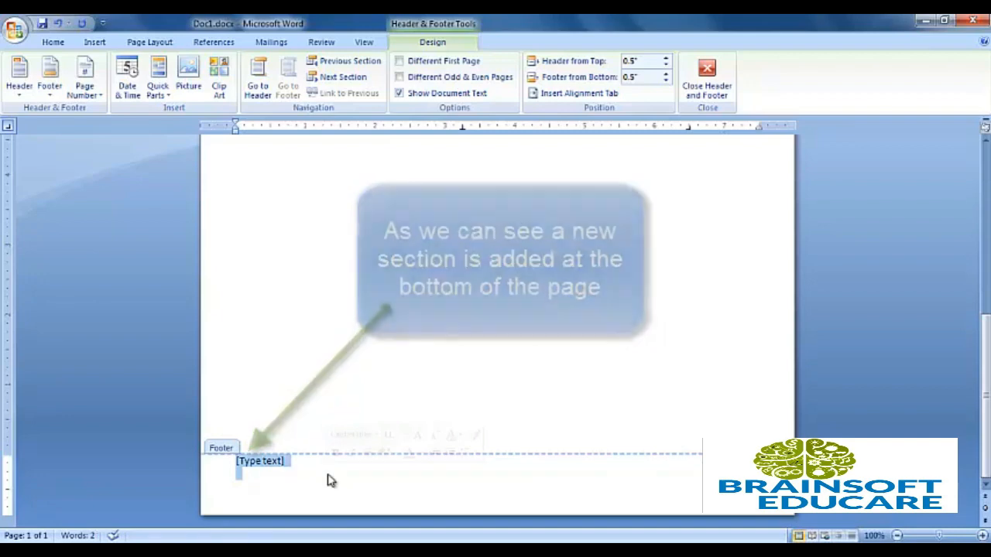
{"action": "type", "text": "M"}
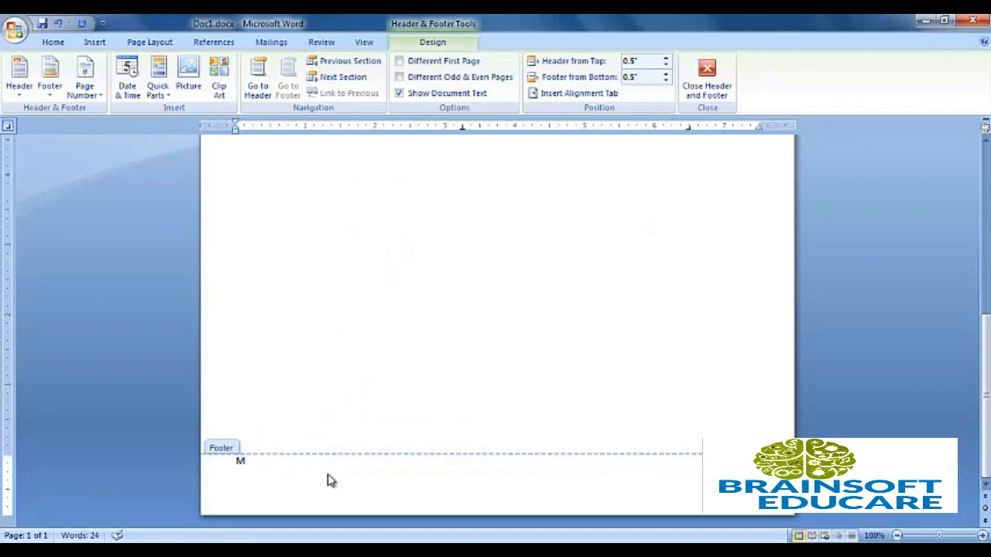
{"action": "type", "text": "y Countr"}
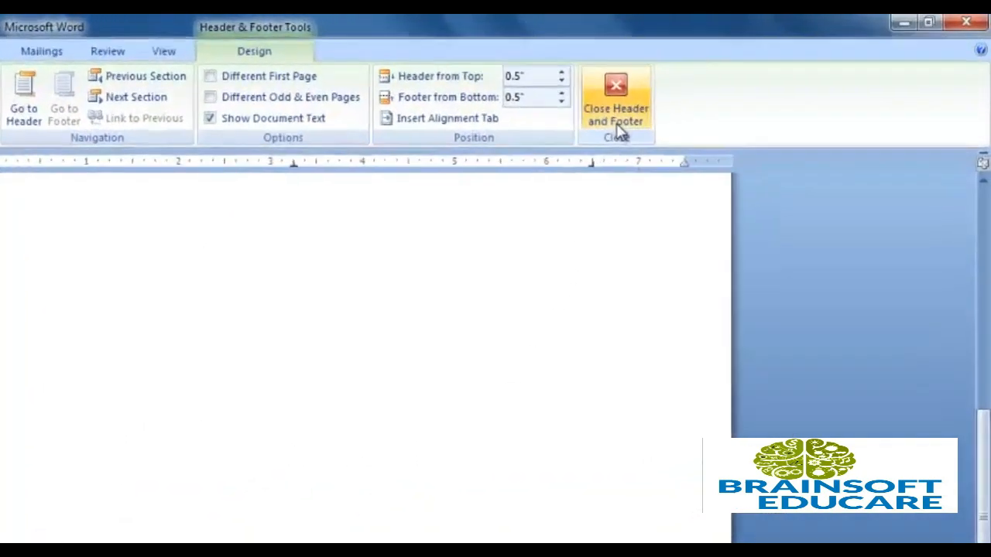
{"action": "left_click", "coordinate": [570, 137]}
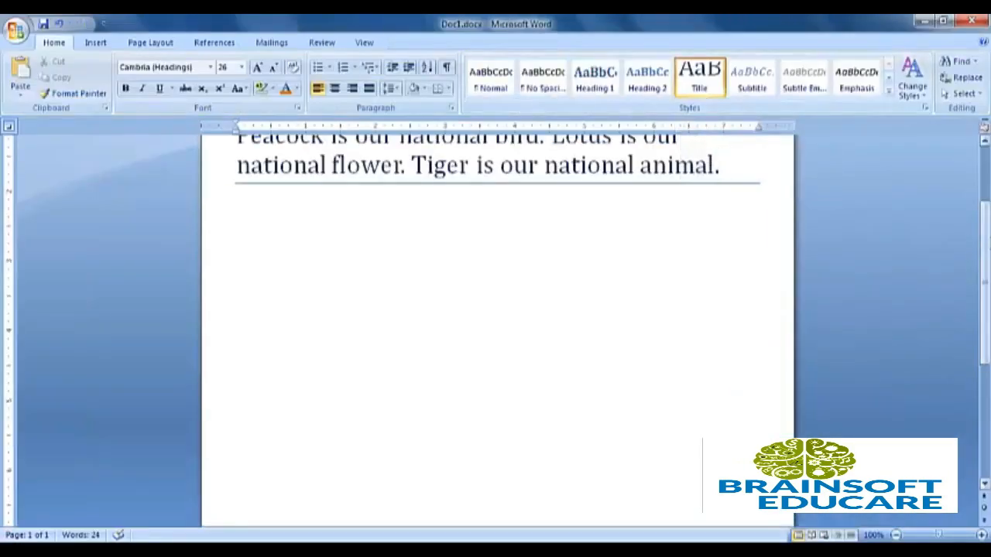
{"action": "left_click_drag", "start_coordinate": [986, 242], "coordinate": [987, 185]}
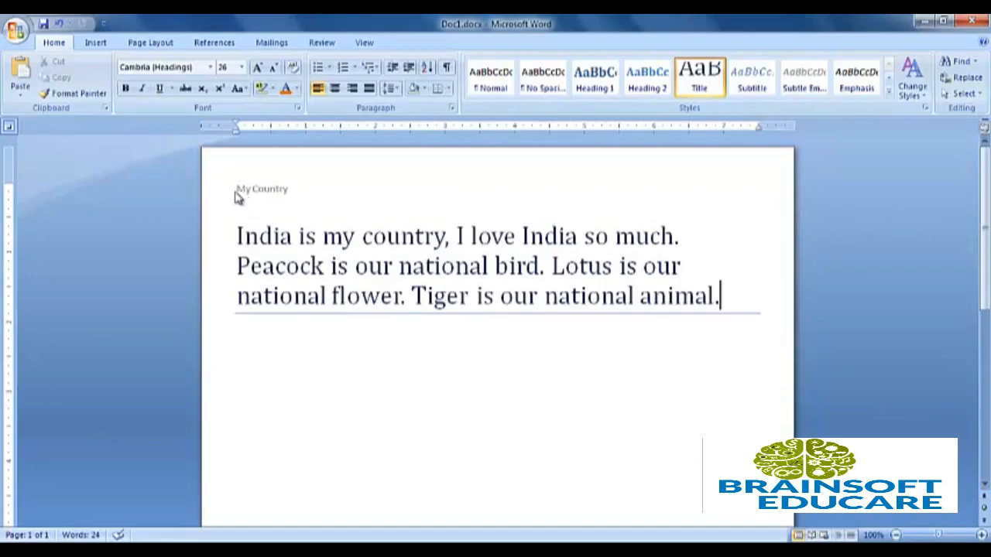
{"action": "scroll", "coordinate": [291, 201], "scroll_direction": "down", "scroll_amount": 10}
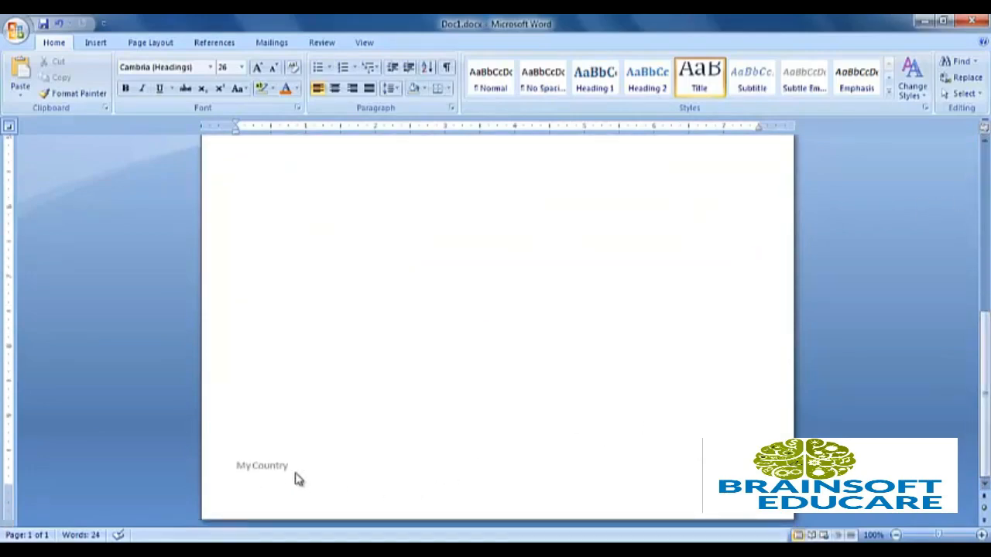
Insert a page number at the bottom of the page in the Plain Number 3 style.
{"action": "left_click", "coordinate": [114, 45]}
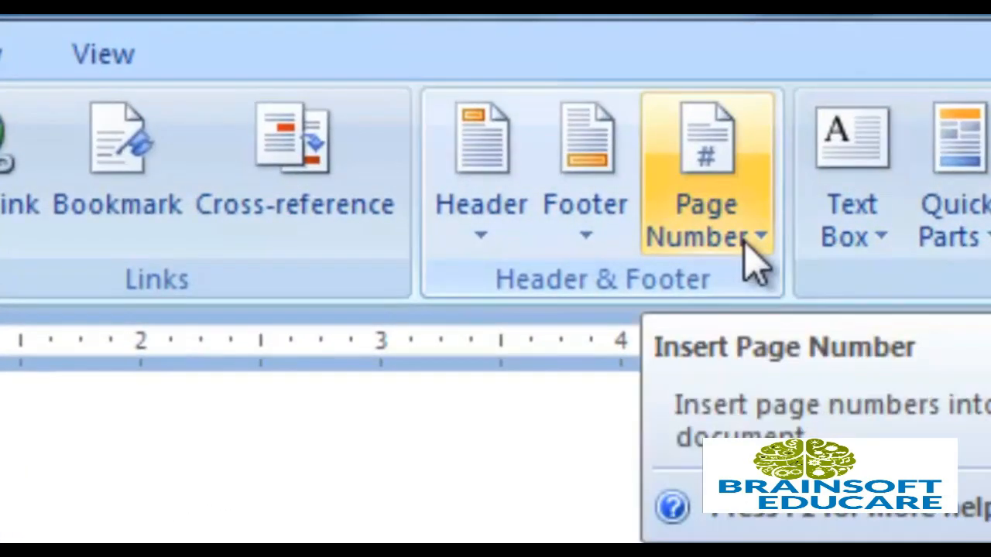
{"action": "left_click", "coordinate": [744, 243]}
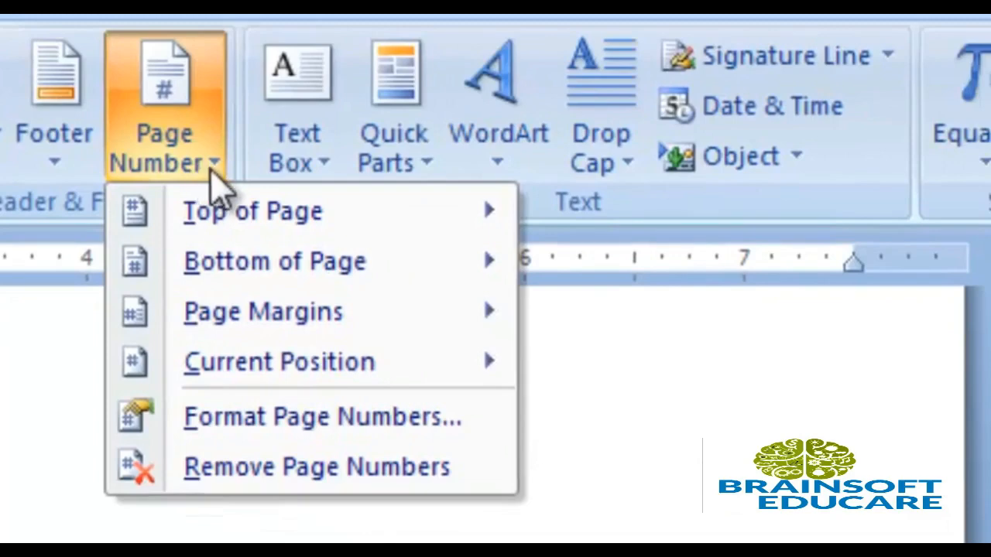
{"action": "mouse_move", "coordinate": [232, 210]}
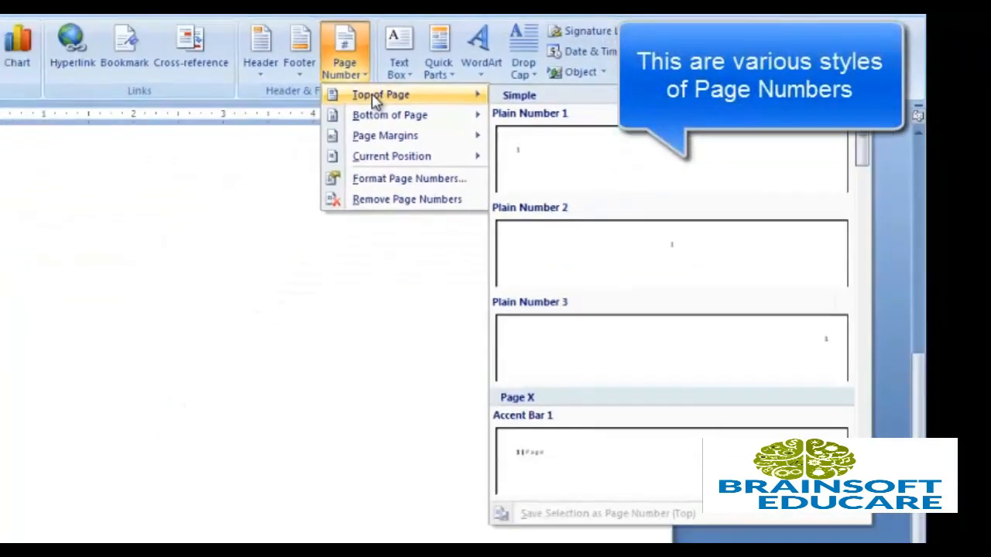
{"action": "mouse_move", "coordinate": [378, 120]}
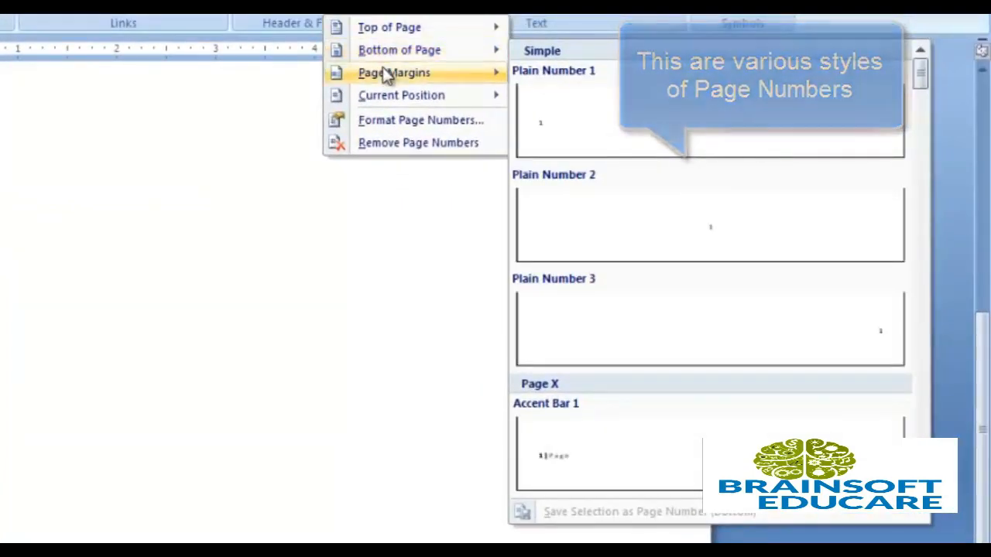
{"action": "mouse_move", "coordinate": [387, 72]}
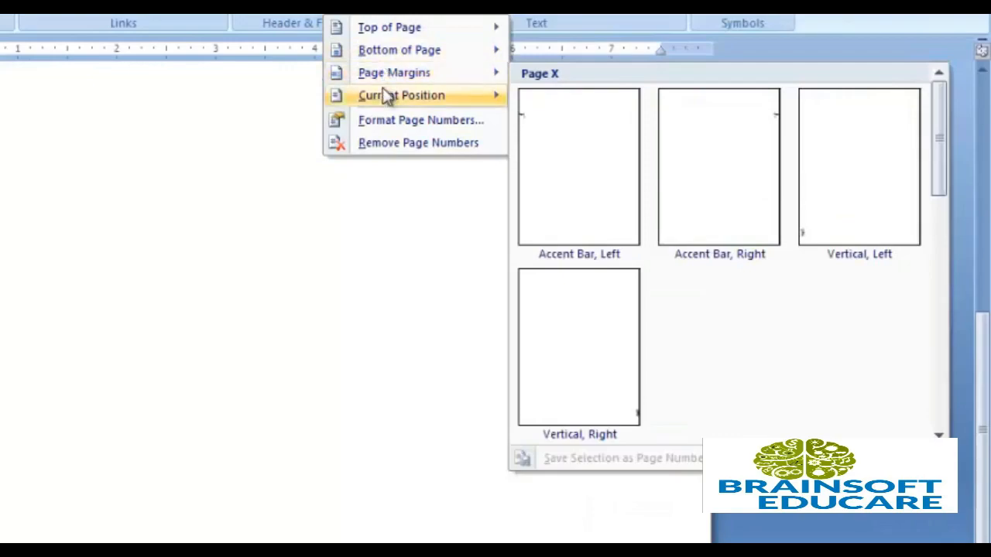
{"action": "mouse_move", "coordinate": [385, 95]}
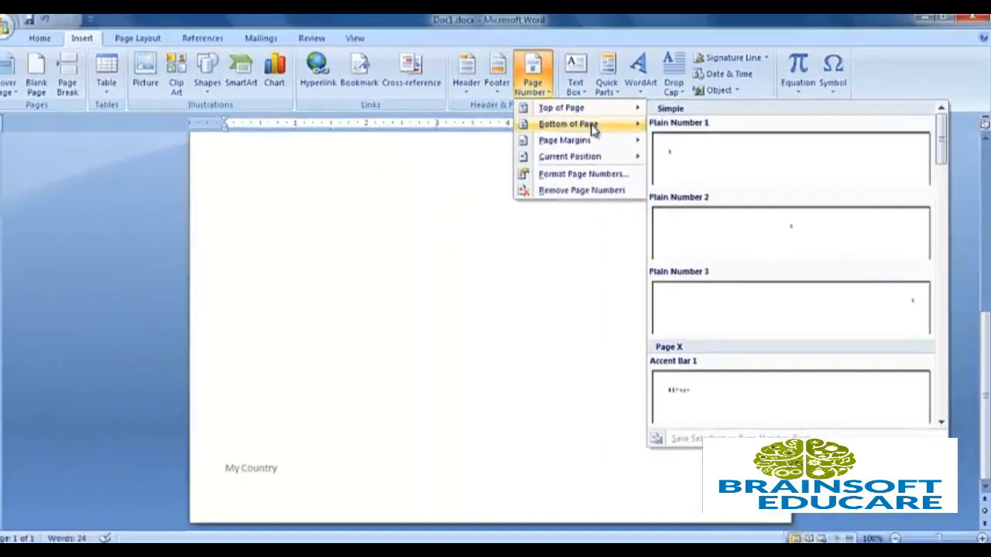
{"action": "mouse_move", "coordinate": [433, 50]}
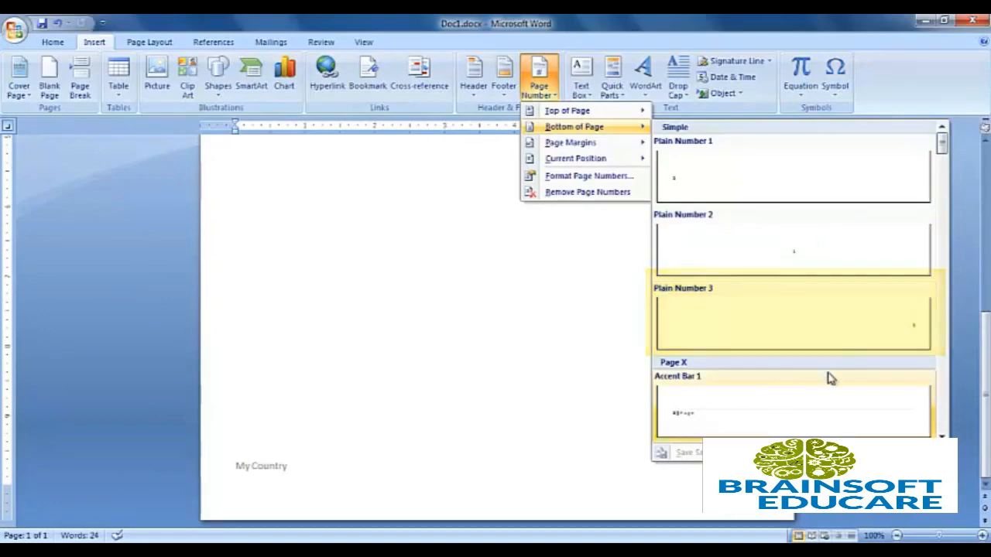
{"action": "left_click", "coordinate": [865, 343]}
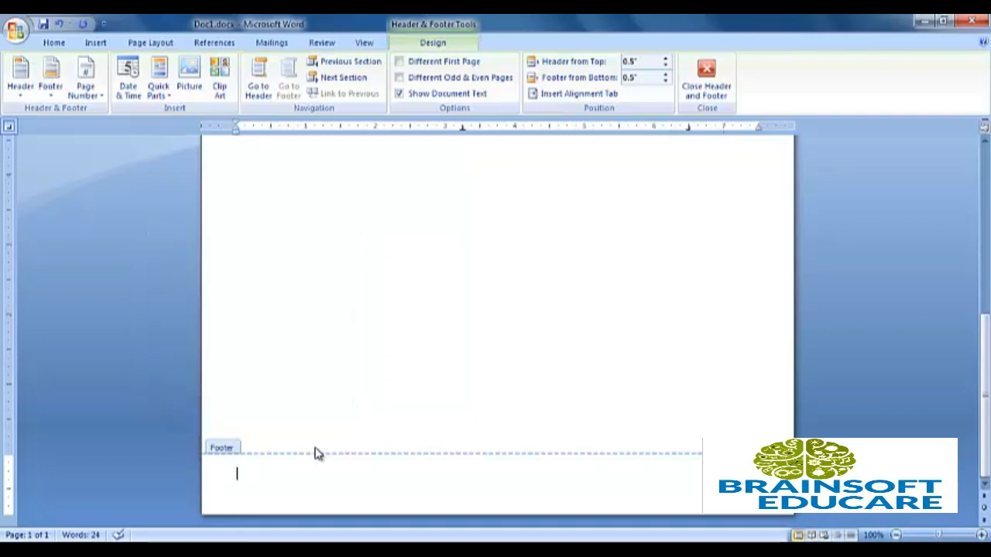
Enter "My Country" in the footer again, close footer editing and look over the page.
{"action": "type", "text": "My Country"}
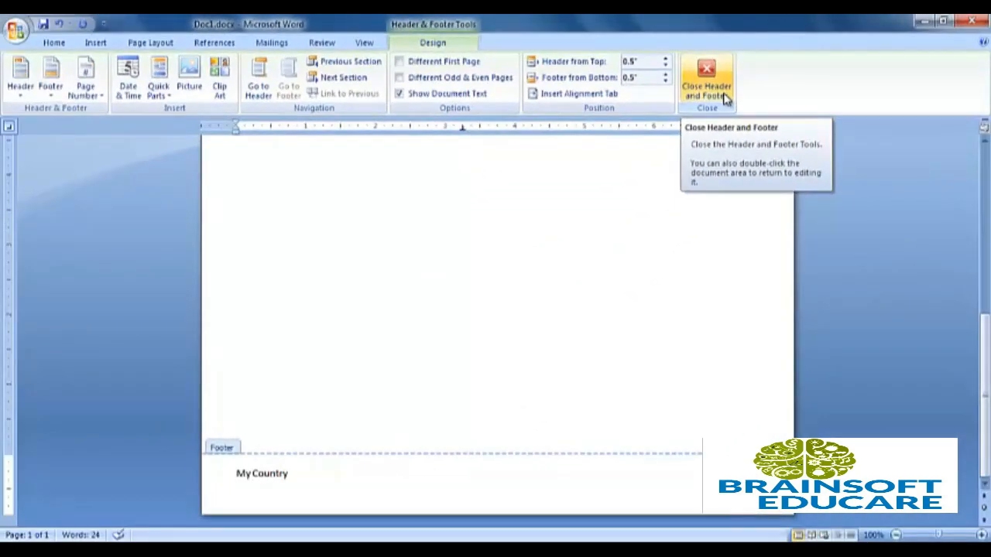
{"action": "left_click", "coordinate": [723, 95]}
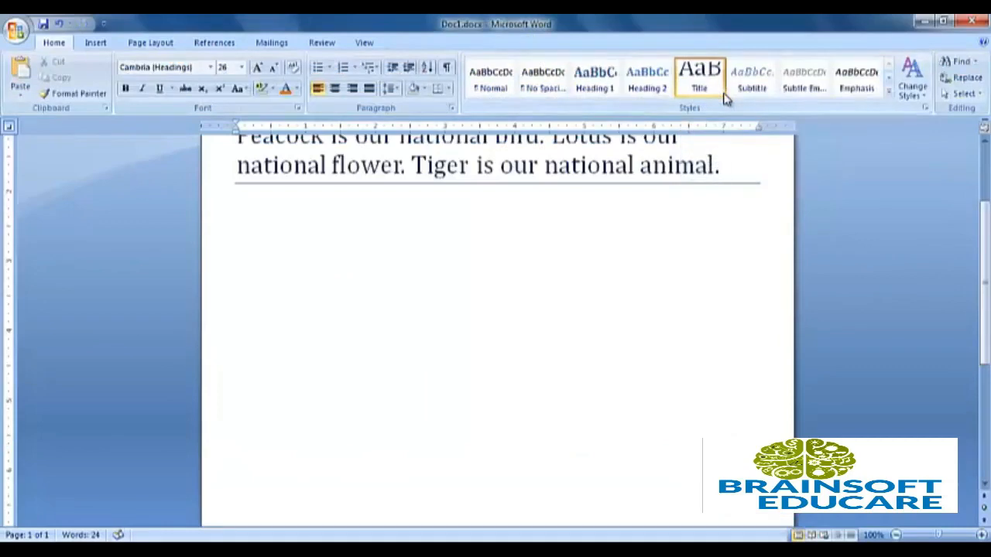
{"action": "scroll", "coordinate": [803, 237], "scroll_direction": "up", "scroll_amount": 3}
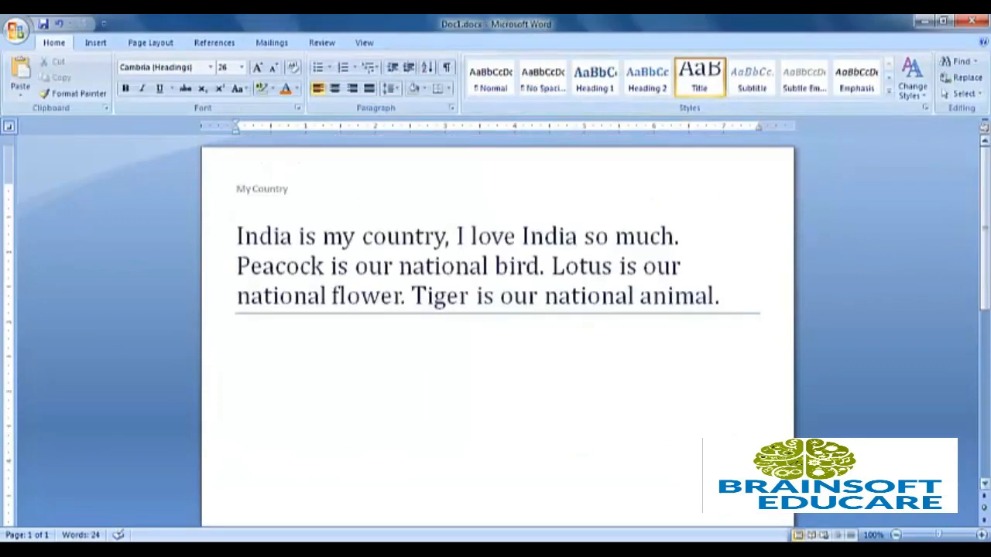
{"action": "left_click_drag", "start_coordinate": [985, 201], "coordinate": [989, 379]}
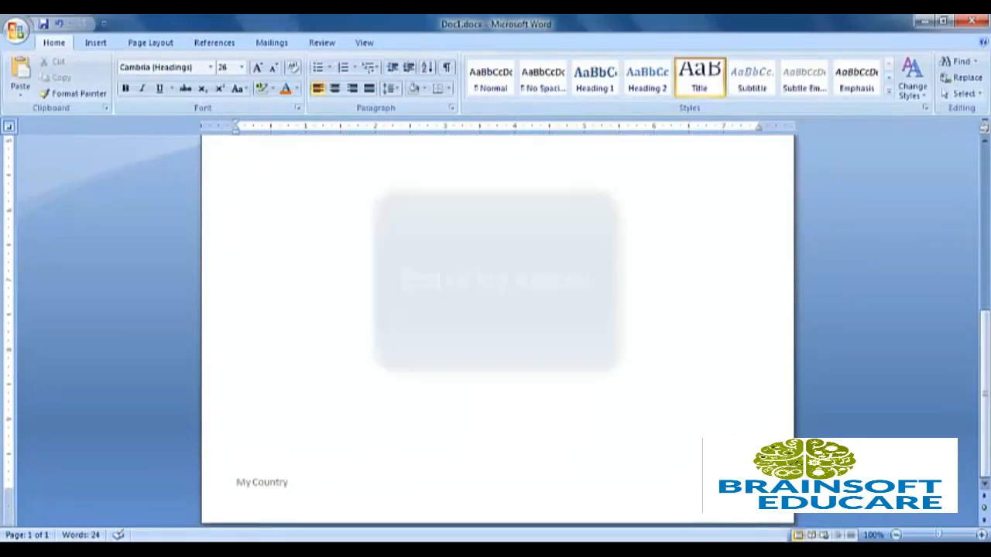
{"action": "scroll", "coordinate": [291, 465], "scroll_direction": "up", "scroll_amount": 10}
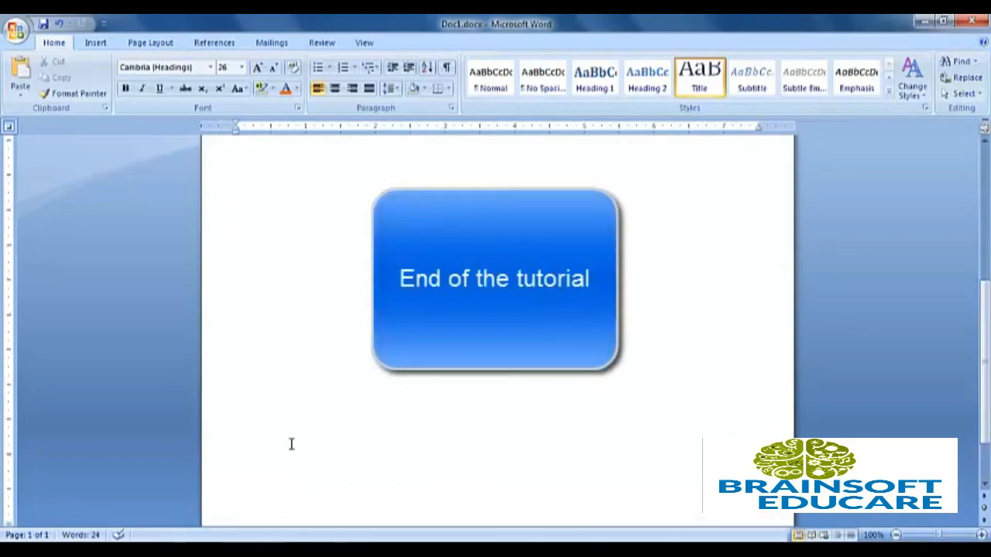